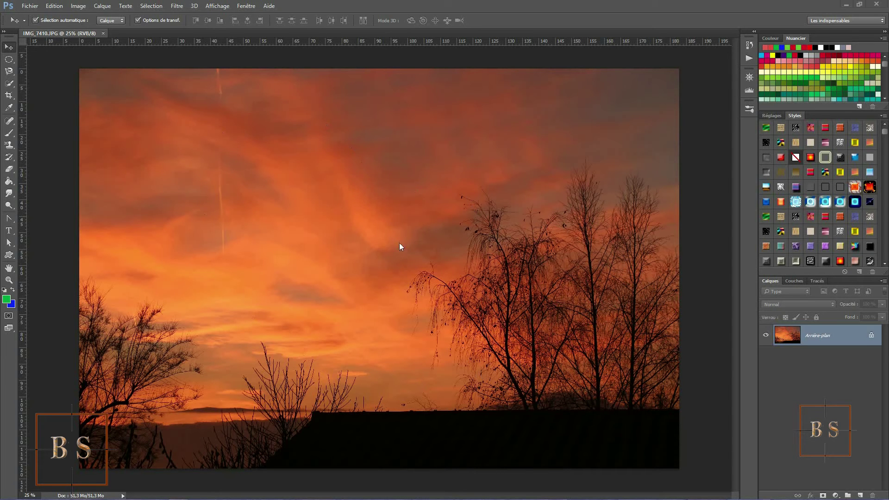
Step: Unlock the Arrière-plan sunset layer so it becomes the editable layer Calque 0
{"action": "left_click", "coordinate": [870, 336]}
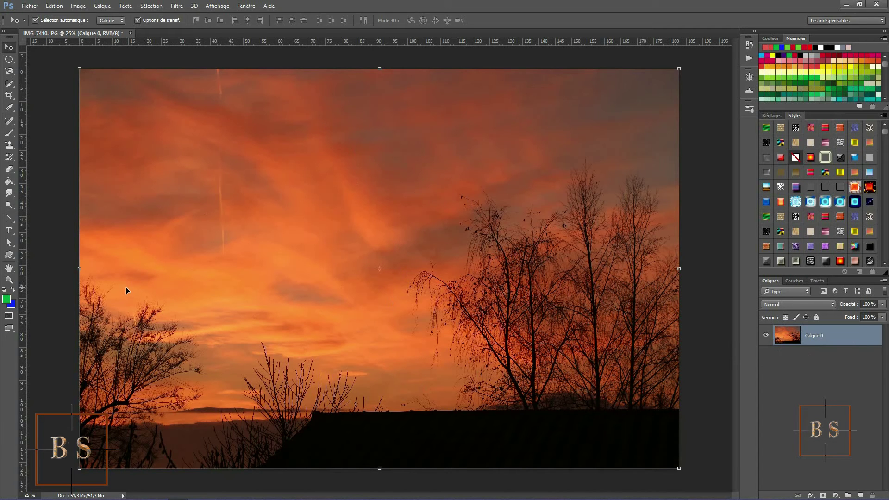
Step: Select the Custom Shape tool and set its drawing mode to Forme
{"action": "left_click", "coordinate": [6, 255]}
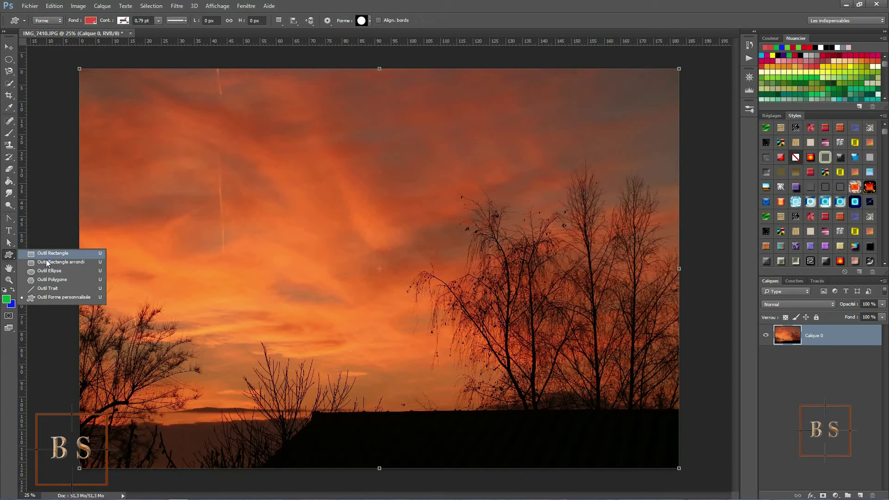
{"action": "left_click", "coordinate": [47, 299]}
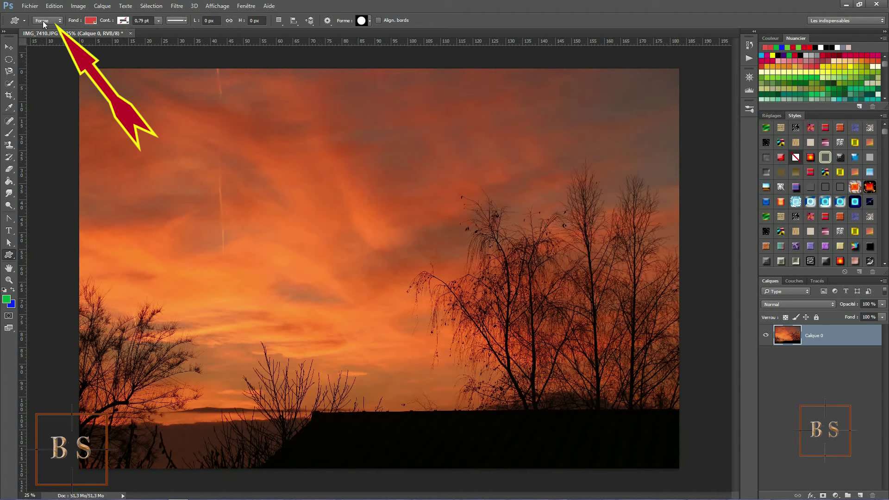
{"action": "left_click", "coordinate": [59, 21]}
{"action": "left_click", "coordinate": [45, 37]}
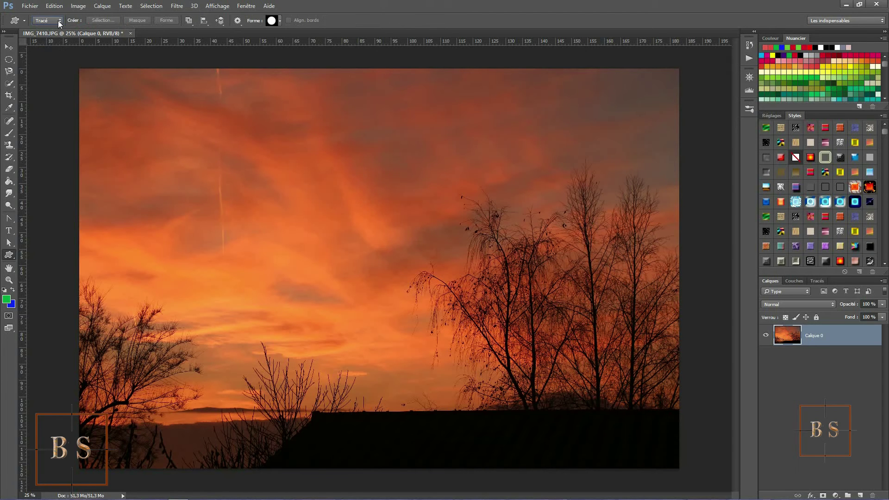
{"action": "left_click", "coordinate": [59, 20]}
{"action": "left_click", "coordinate": [52, 29]}
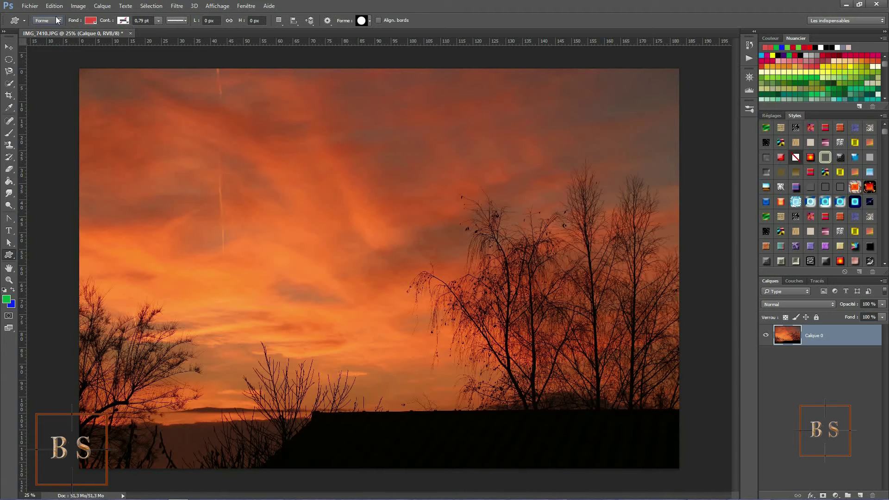
Step: Set the shape fill (Fond) to dark navy
{"action": "left_click", "coordinate": [89, 21]}
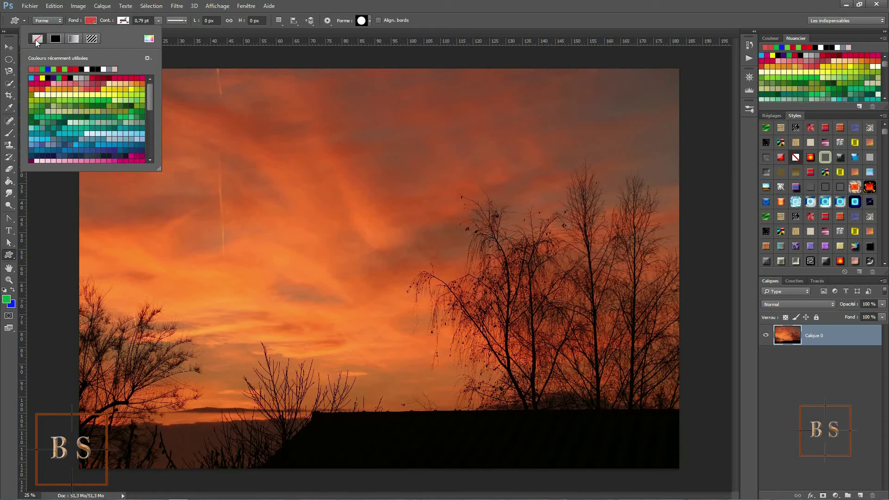
{"action": "left_click", "coordinate": [36, 40]}
{"action": "left_click", "coordinate": [91, 21]}
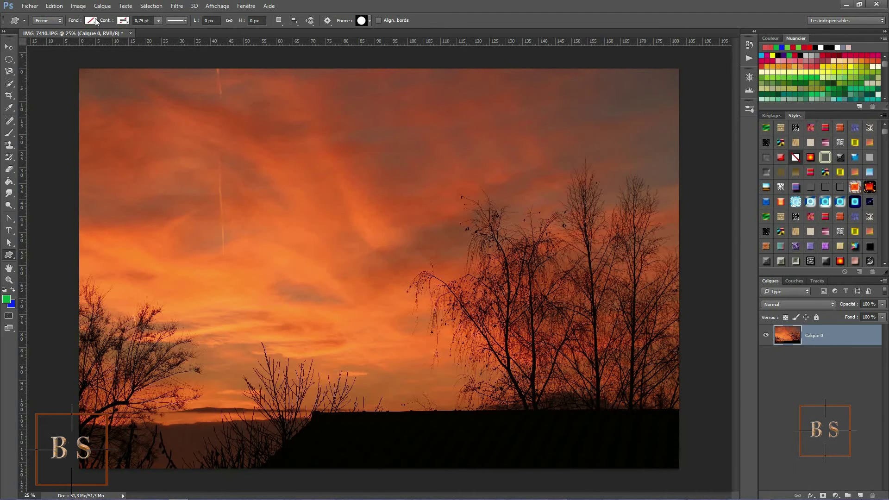
{"action": "left_click", "coordinate": [89, 21]}
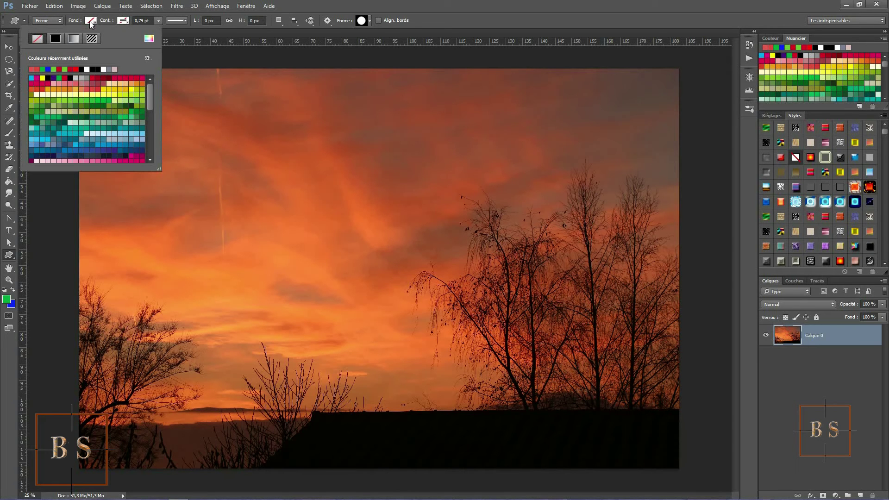
{"action": "left_click", "coordinate": [57, 156]}
Step: Set the shape outline (Cont.) to no colour
{"action": "left_click", "coordinate": [123, 21]}
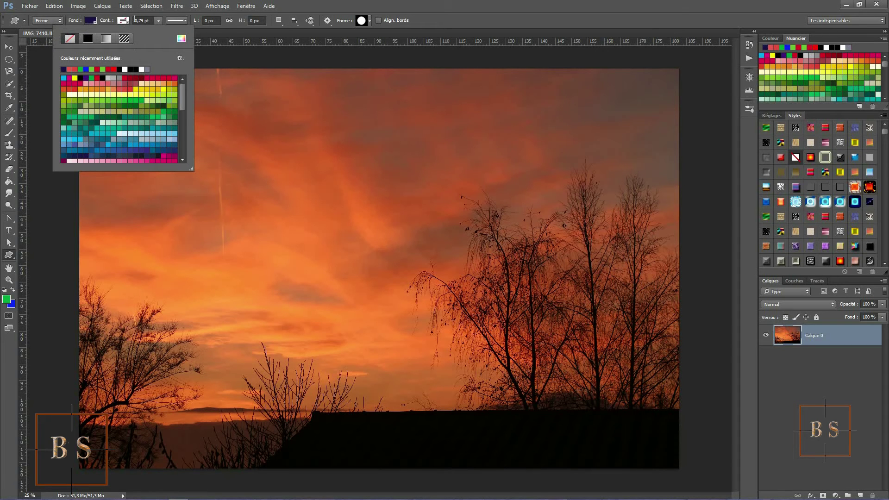
{"action": "left_click", "coordinate": [130, 83]}
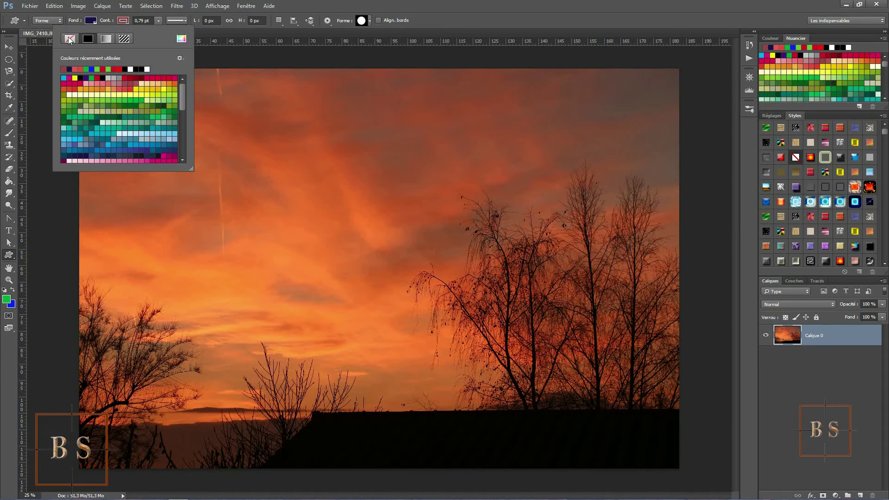
{"action": "left_click", "coordinate": [69, 40]}
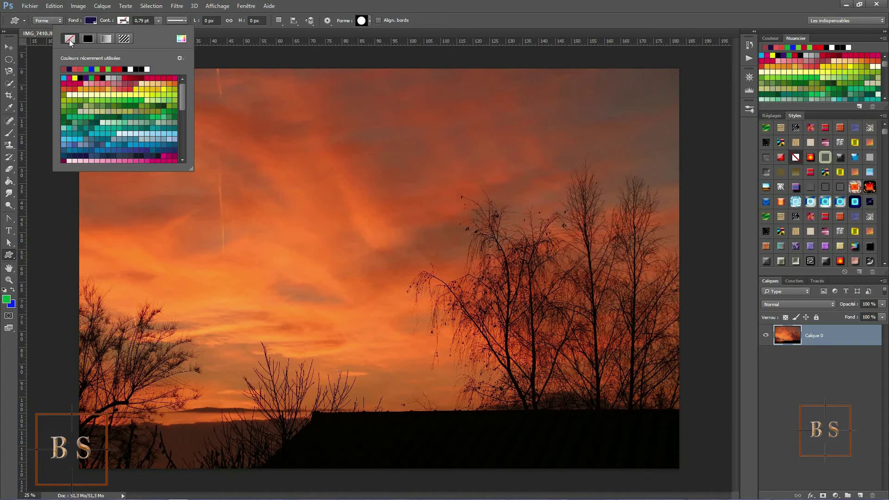
{"action": "left_click", "coordinate": [126, 20]}
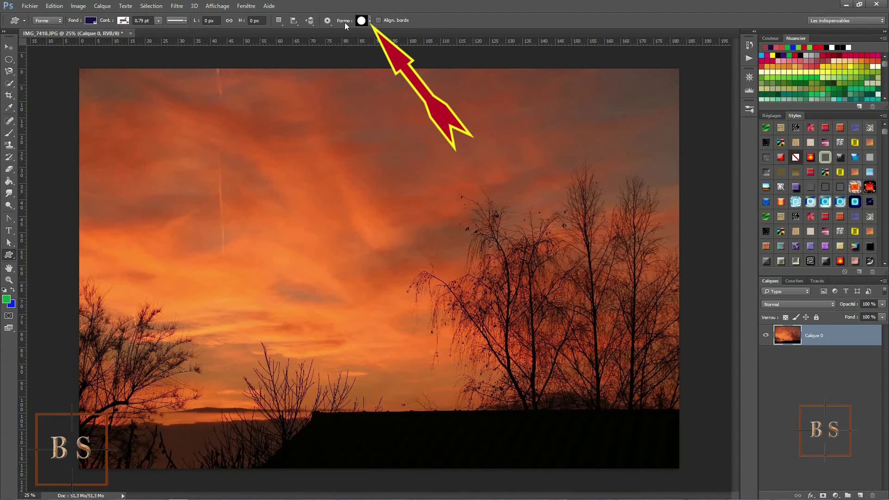
Step: Browse the custom shape picker for the star-burst seal, then close it with Escape
{"action": "left_click", "coordinate": [369, 22]}
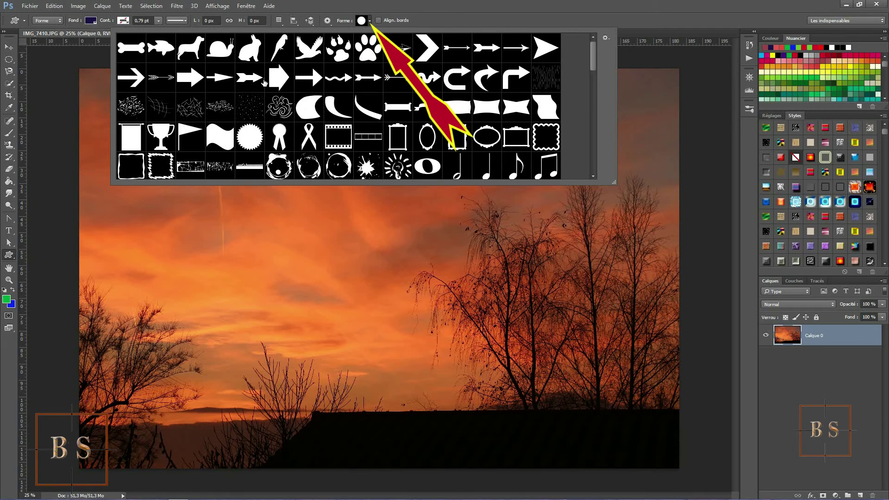
{"action": "left_click_drag", "start_coordinate": [593, 60], "coordinate": [592, 89]}
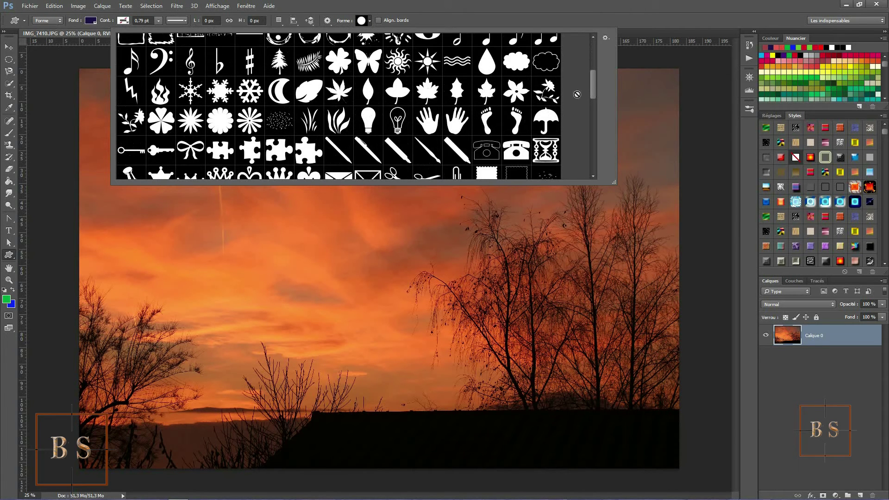
{"action": "scroll", "coordinate": [472, 81], "scroll_direction": "up", "scroll_amount": 3}
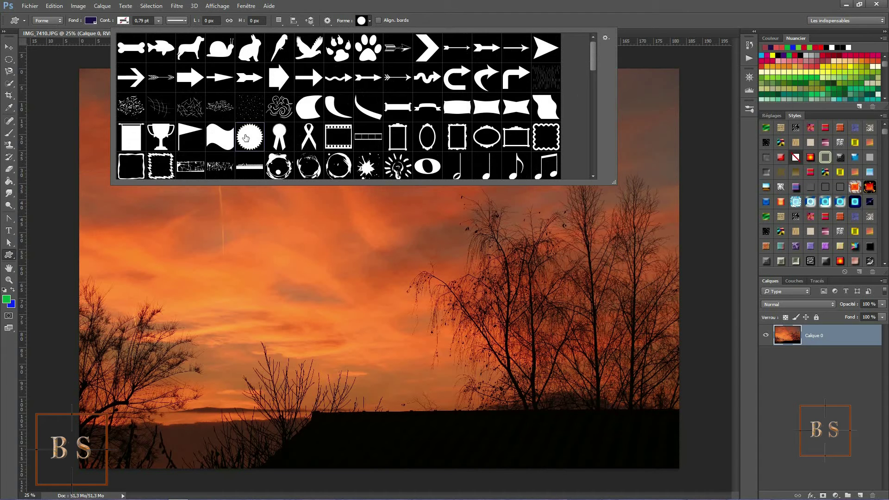
{"action": "key", "text": "Escape"}
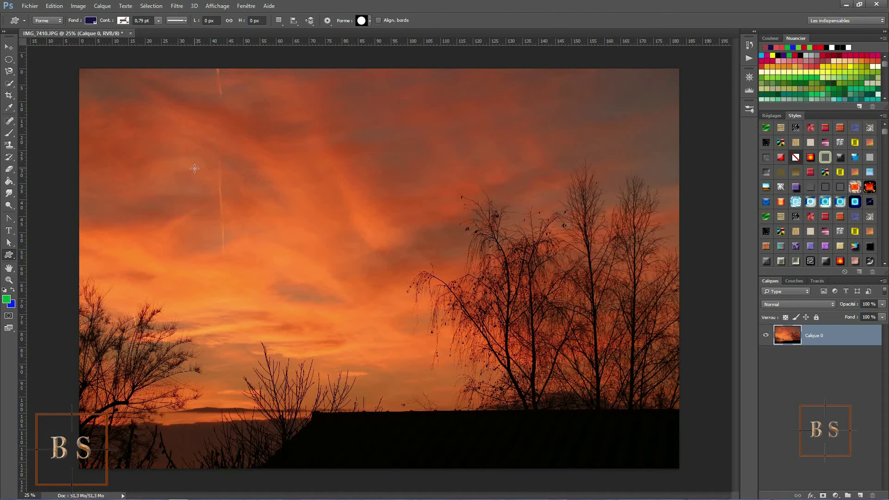
Step: Draw a proportional navy star-burst in the upper middle, then move Calque 0 above Forme 1
{"action": "left_click_drag", "start_coordinate": [195, 168], "coordinate": [267, 238]}
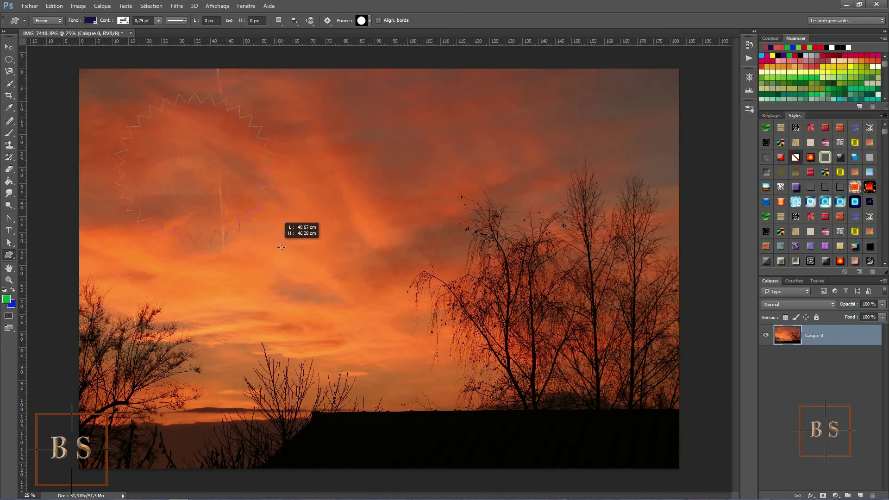
{"action": "left_click_drag", "start_coordinate": [267, 238], "coordinate": [311, 267]}
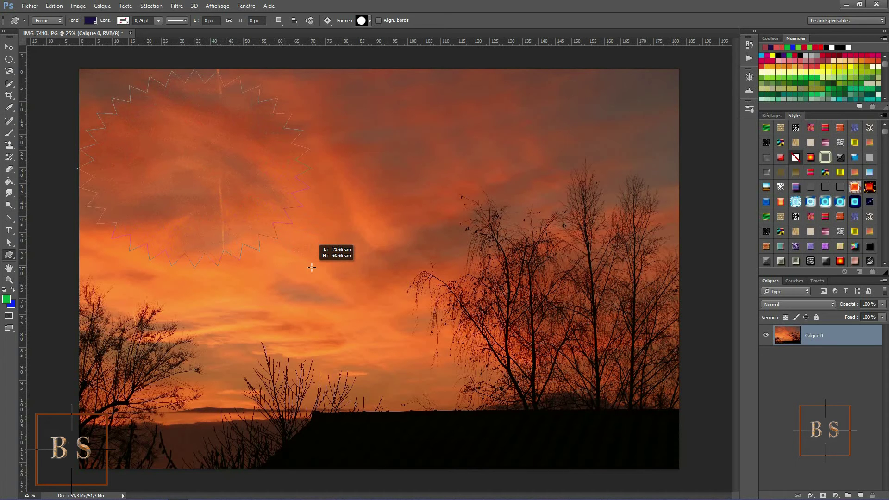
{"action": "key", "text": "shift"}
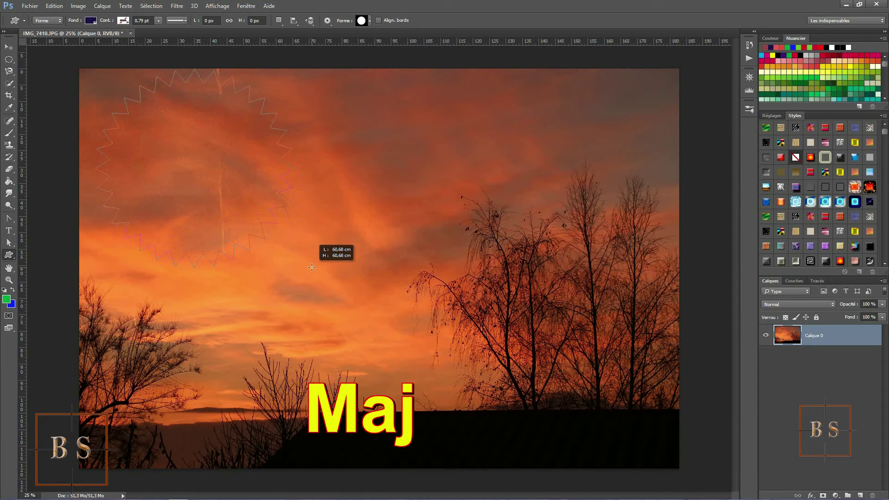
{"action": "key", "text": "shift+space"}
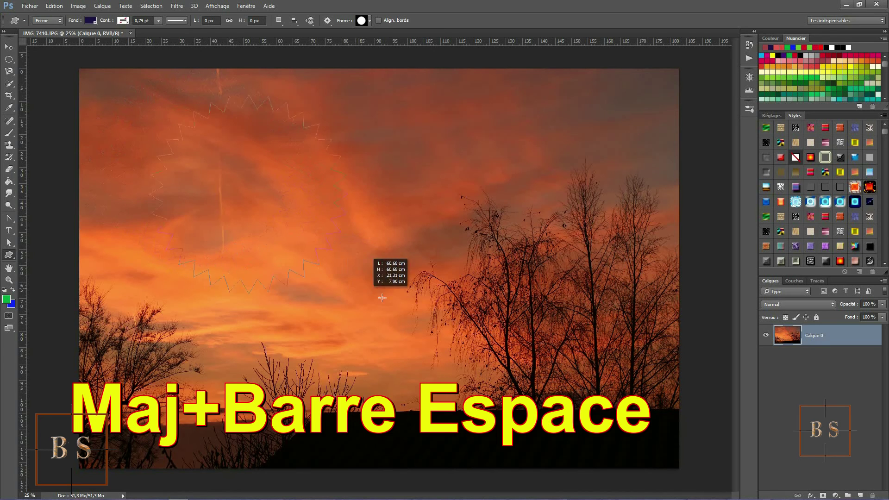
{"action": "left_click_drag", "start_coordinate": [311, 267], "coordinate": [422, 308]}
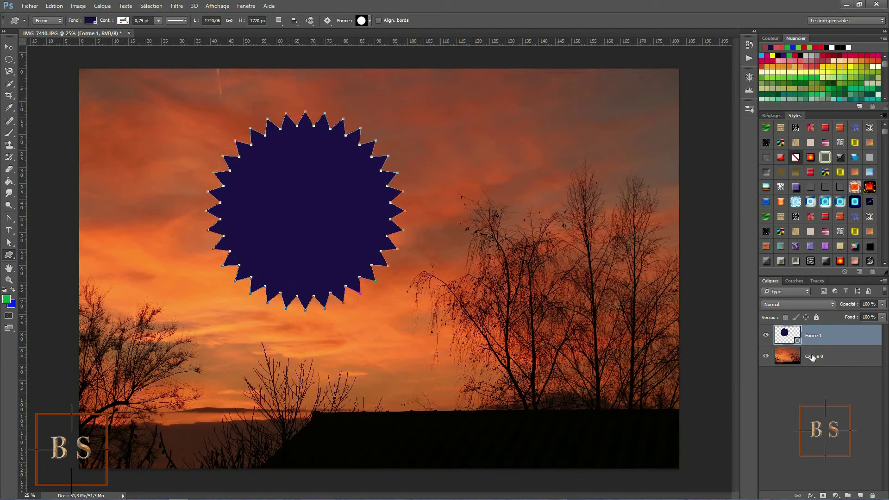
{"action": "left_click_drag", "start_coordinate": [837, 357], "coordinate": [834, 333]}
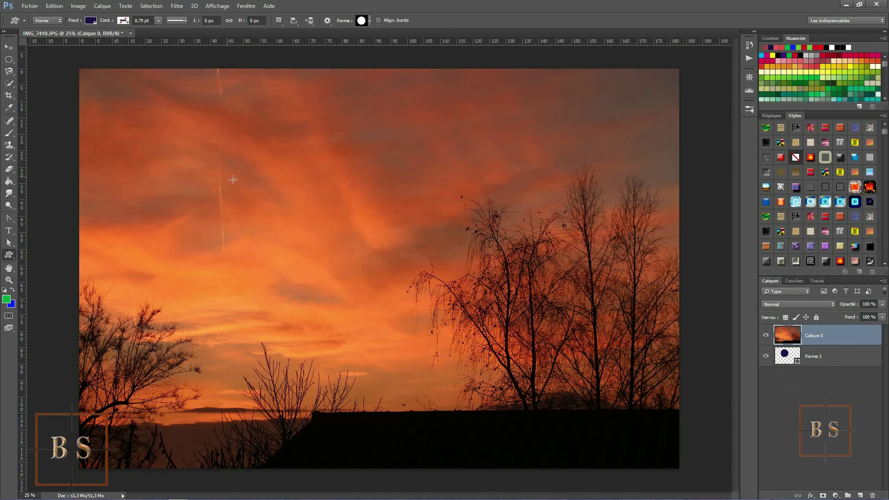
Step: Clip the Calque 0 sunset photo to the Forme 1 star-burst layer
{"action": "left_click", "coordinate": [104, 7]}
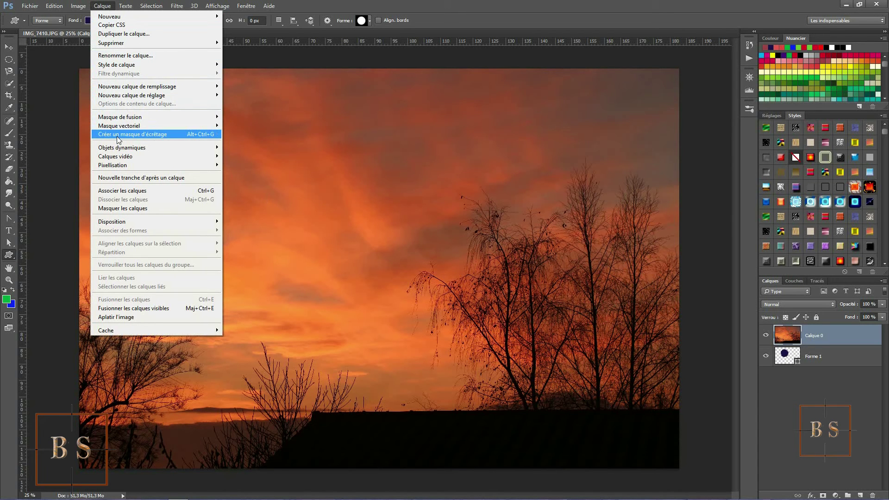
{"action": "left_click", "coordinate": [473, 22]}
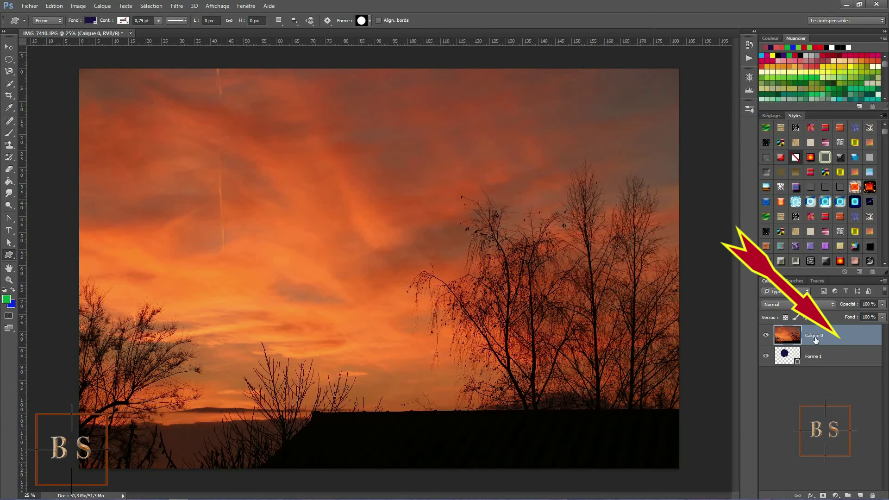
{"action": "right_click", "coordinate": [848, 338]}
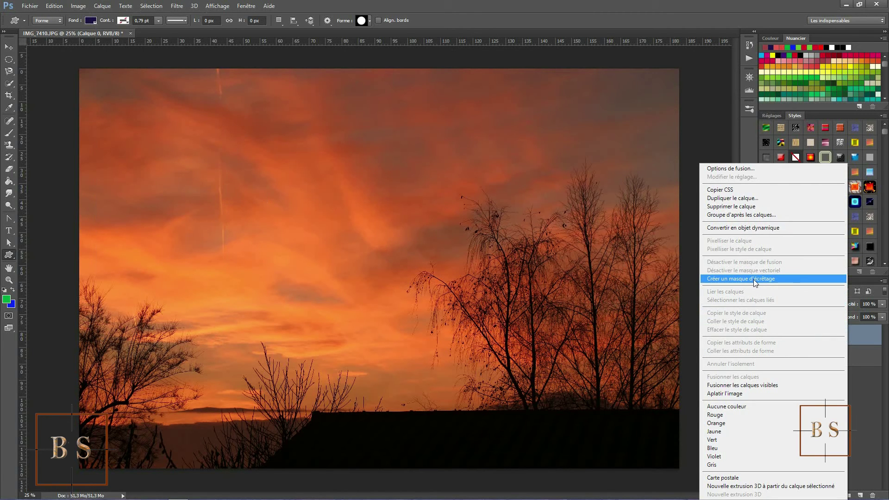
{"action": "left_click", "coordinate": [887, 354]}
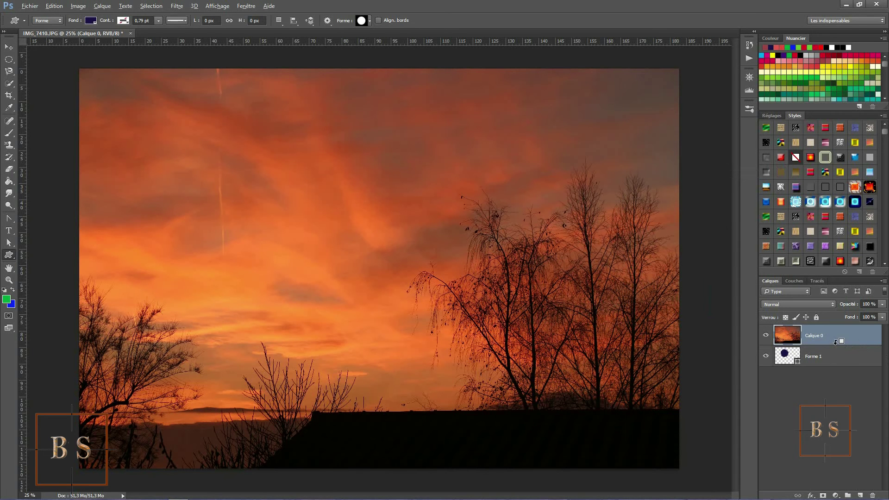
{"action": "left_click", "coordinate": [836, 341], "text": "alt"}
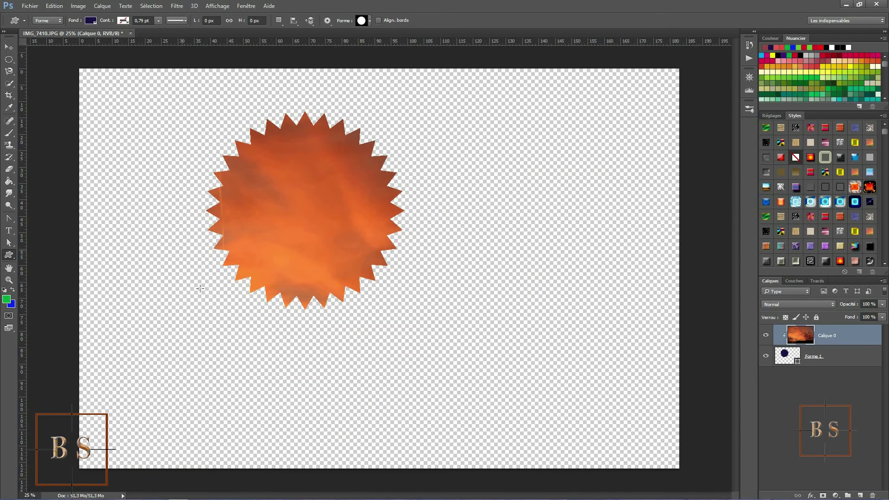
Step: Drag the sunset photo within the star so the bare tree silhouettes show inside it
{"action": "left_click", "coordinate": [9, 47]}
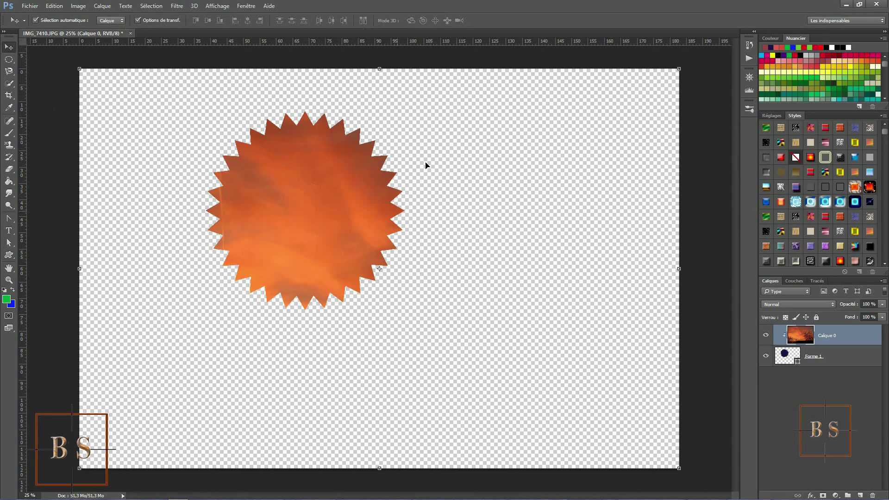
{"action": "mouse_move", "coordinate": [350, 214]}
{"action": "left_mouse_down"}
{"action": "mouse_move", "coordinate": [299, 209]}
{"action": "mouse_move", "coordinate": [253, 181]}
{"action": "left_mouse_up"}
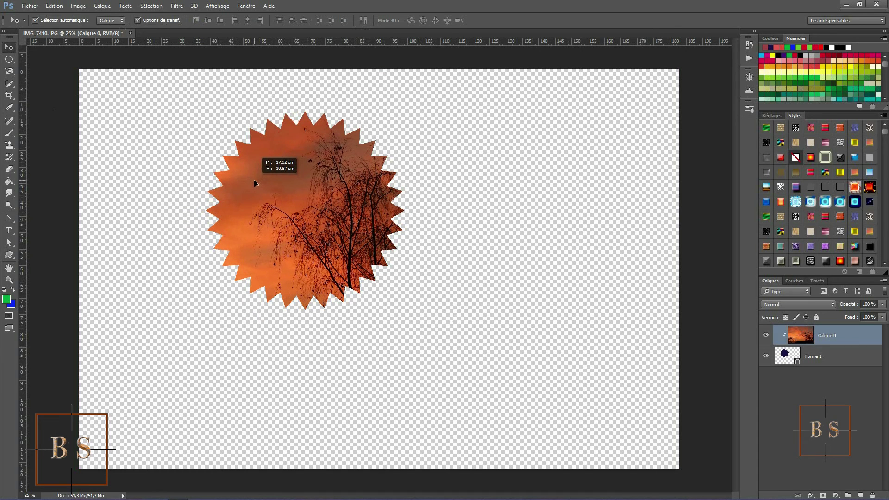
{"action": "left_click_drag", "start_coordinate": [254, 182], "coordinate": [253, 182]}
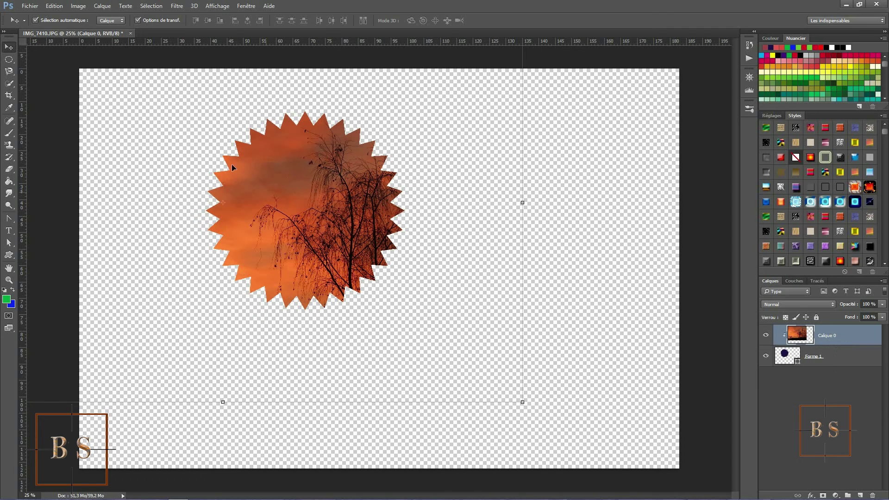
{"action": "left_click", "coordinate": [31, 6]}
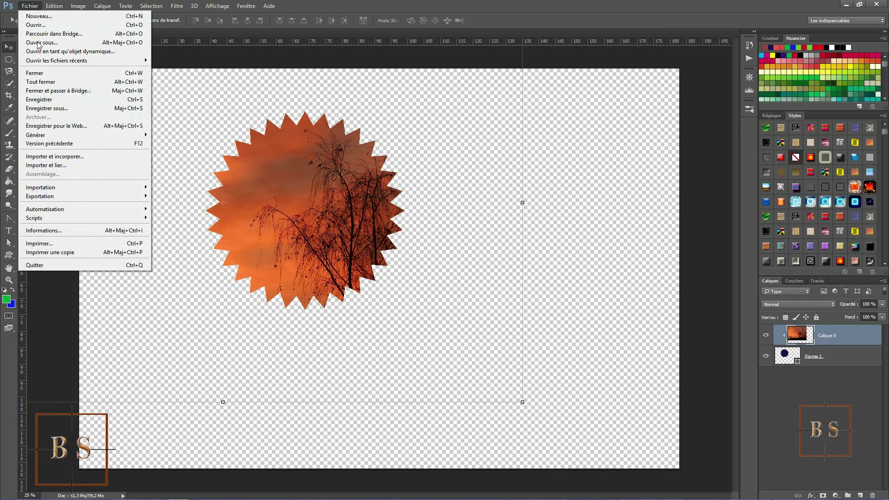
Step: Open IMG_7410.png from the Ouvrir dialog as a new document
{"action": "left_click", "coordinate": [39, 25]}
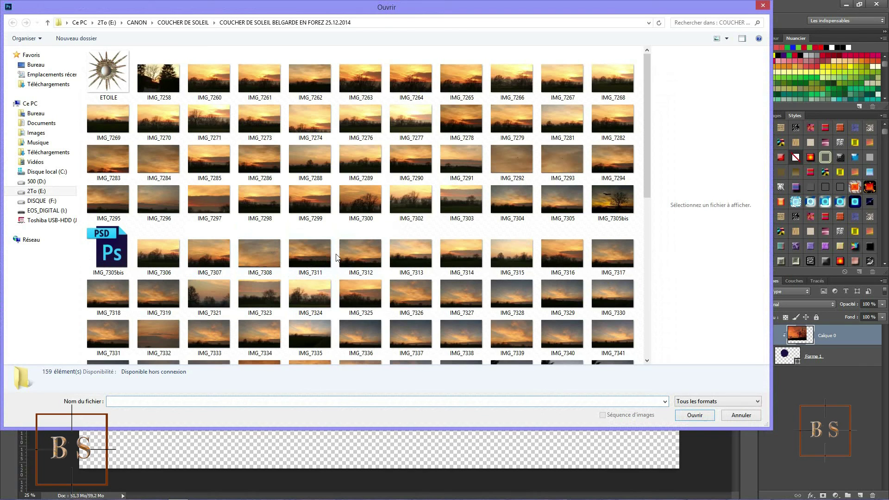
{"action": "scroll", "coordinate": [346, 254], "scroll_direction": "down", "scroll_amount": 5}
{"action": "scroll", "coordinate": [346, 253], "scroll_direction": "down", "scroll_amount": 5}
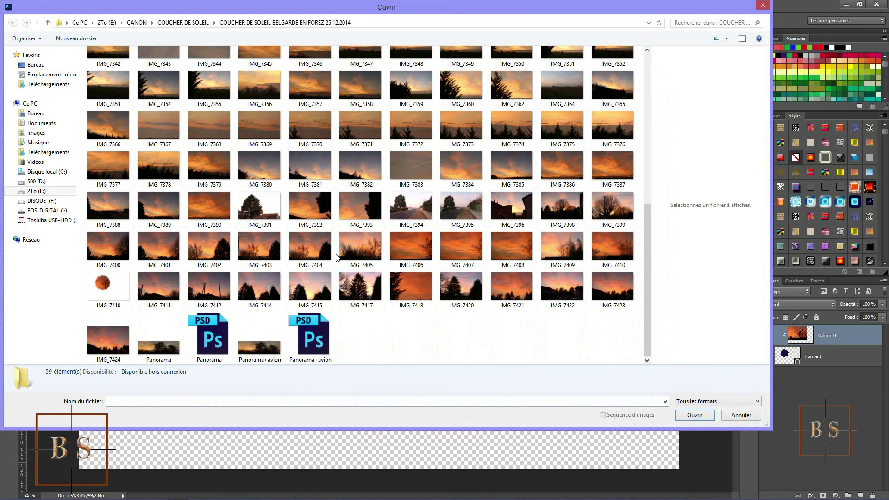
{"action": "double_click", "coordinate": [111, 290]}
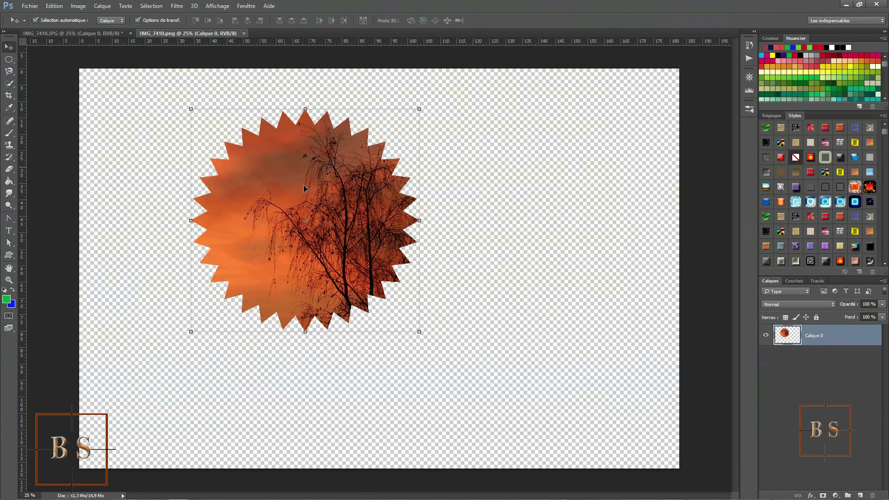
Step: Drag the star image to a spot just left of centre in the canvas's upper half
{"action": "left_click_drag", "start_coordinate": [303, 189], "coordinate": [493, 207]}
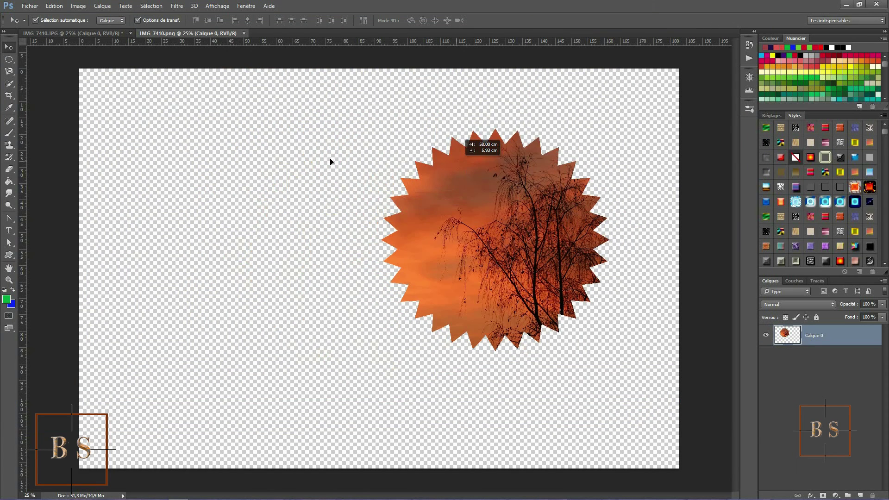
{"action": "mouse_move", "coordinate": [331, 162]}
{"action": "left_mouse_down"}
{"action": "mouse_move", "coordinate": [336, 223]}
{"action": "mouse_move", "coordinate": [318, 176]}
{"action": "left_mouse_up"}
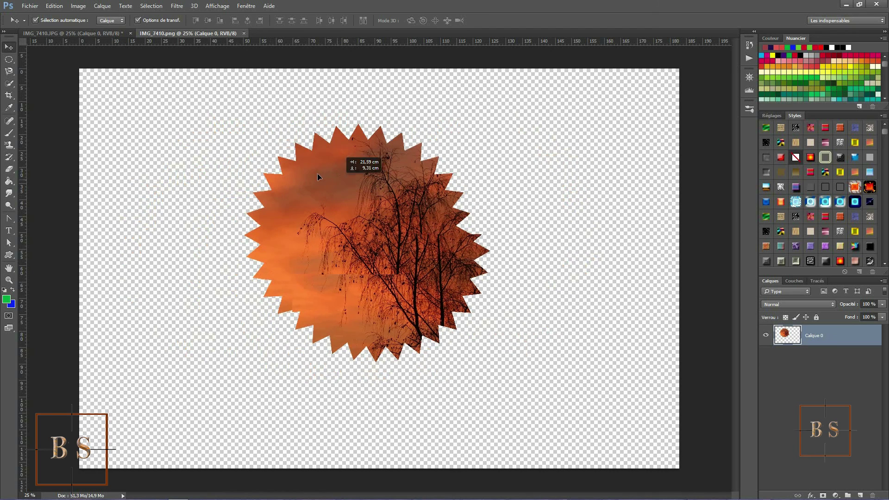
{"action": "left_click_drag", "start_coordinate": [318, 176], "coordinate": [318, 168]}
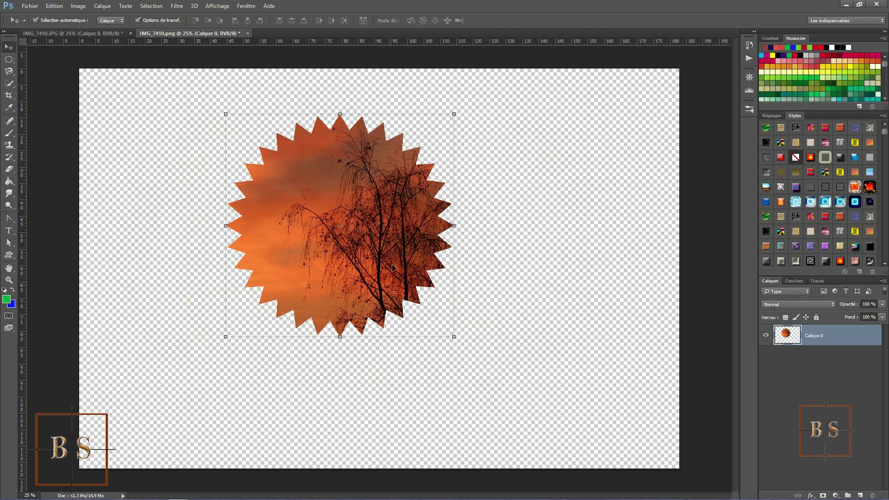
Step: Apply a Ciselage marqué bevel and emboss with 18 px size and 195% depth
{"action": "double_click", "coordinate": [868, 337]}
{"action": "left_click", "coordinate": [518, 160]}
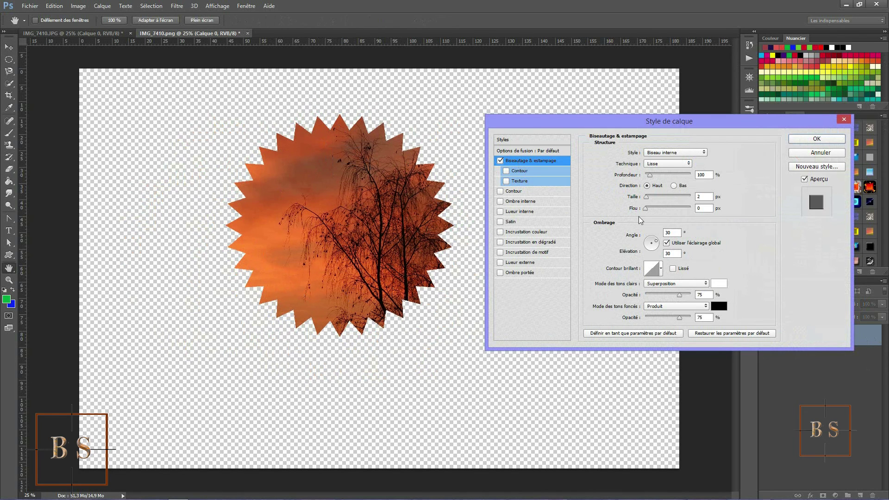
{"action": "left_click", "coordinate": [663, 164]}
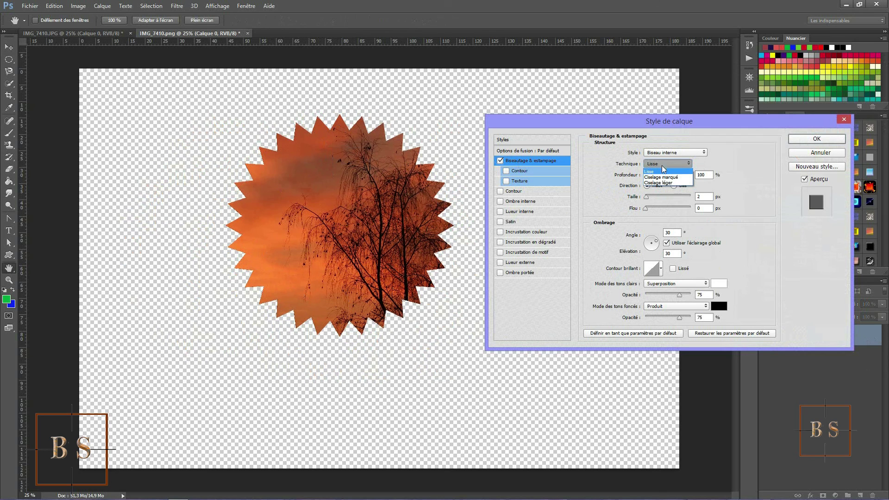
{"action": "left_click", "coordinate": [661, 177]}
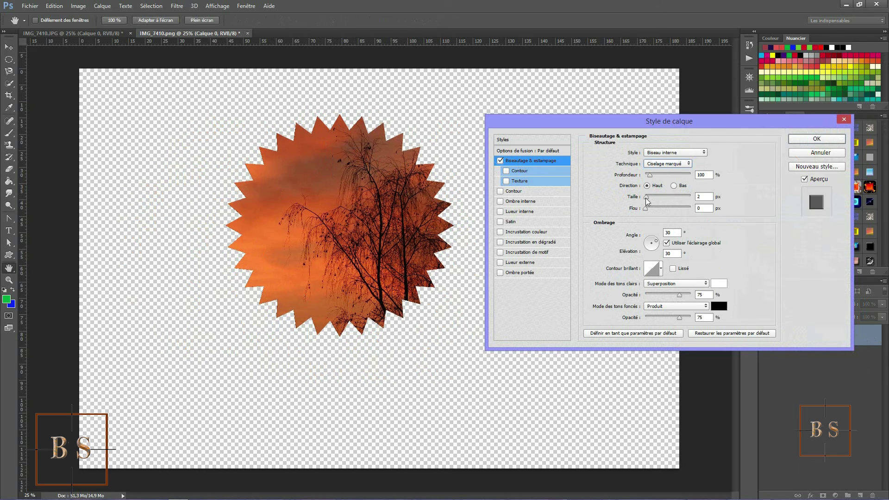
{"action": "left_click_drag", "start_coordinate": [646, 198], "coordinate": [650, 199]}
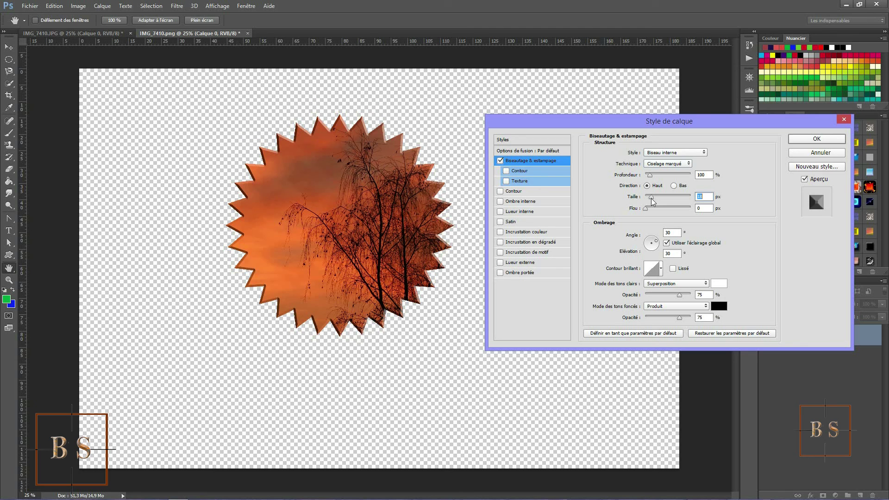
{"action": "left_click_drag", "start_coordinate": [649, 176], "coordinate": [654, 177]}
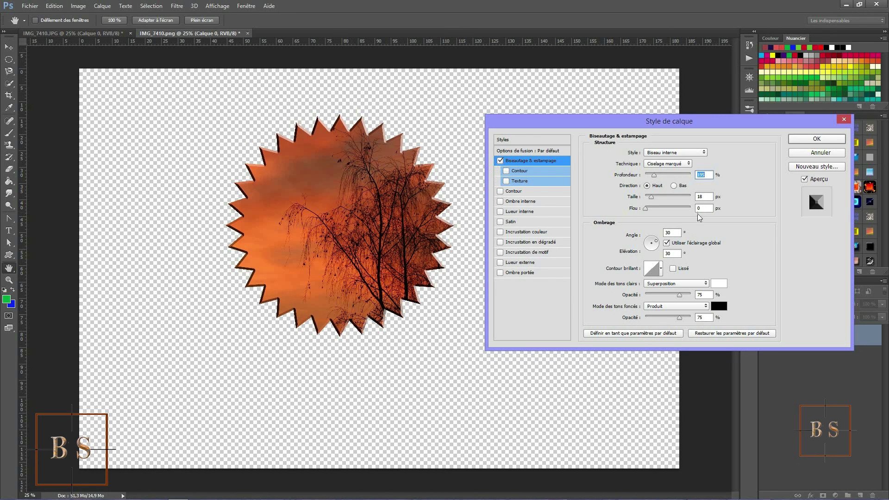
{"action": "left_click", "coordinate": [816, 138]}
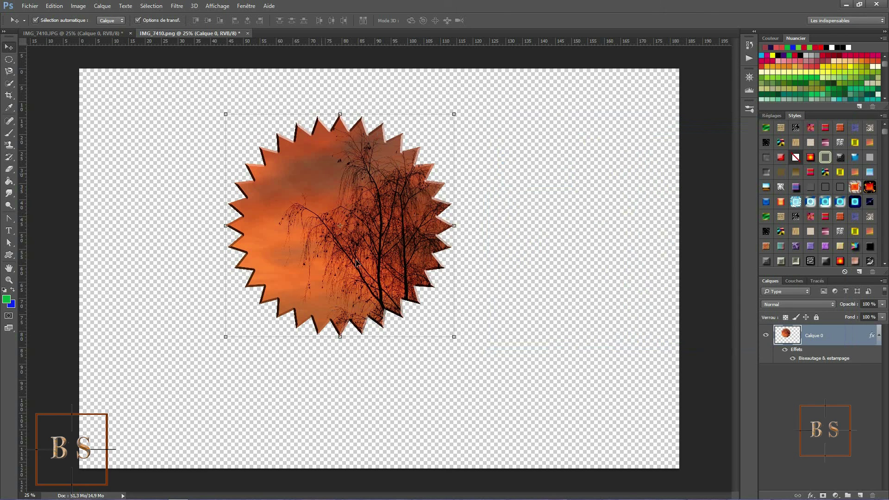
Step: Drag the bevelled star right and down toward the canvas centre
{"action": "left_click_drag", "start_coordinate": [307, 287], "coordinate": [340, 325]}
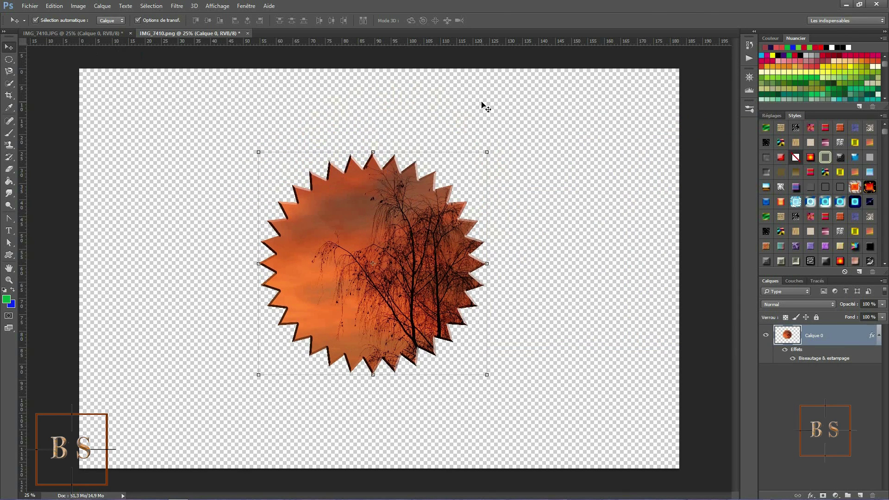